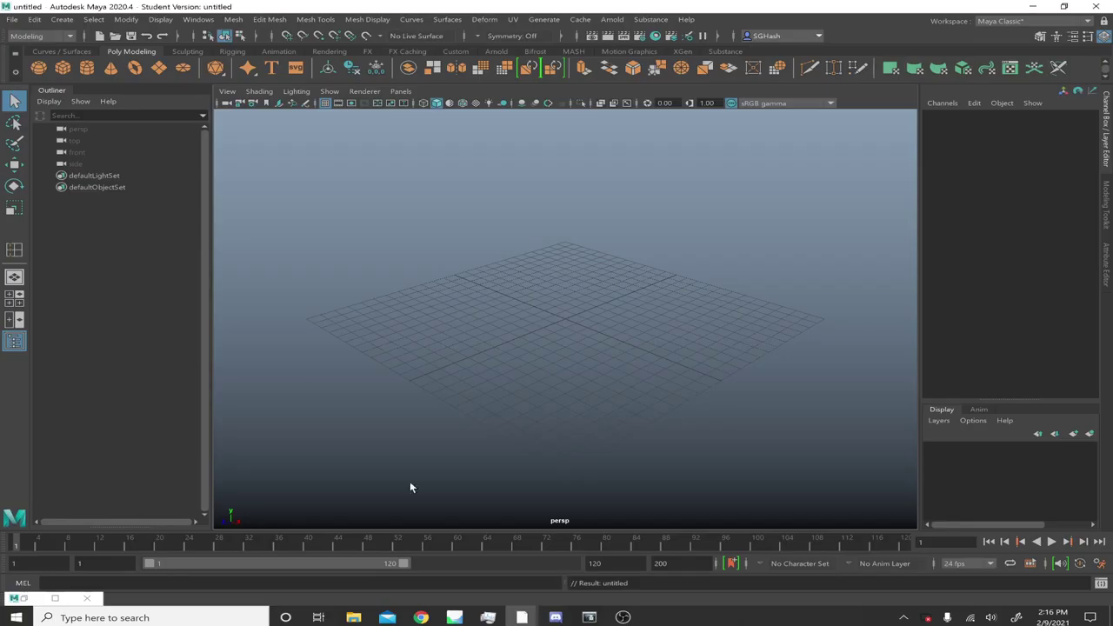
- Toggle the viewport to the four-view layout and back to single perspective, then open the Create menu
left_click(19, 300)
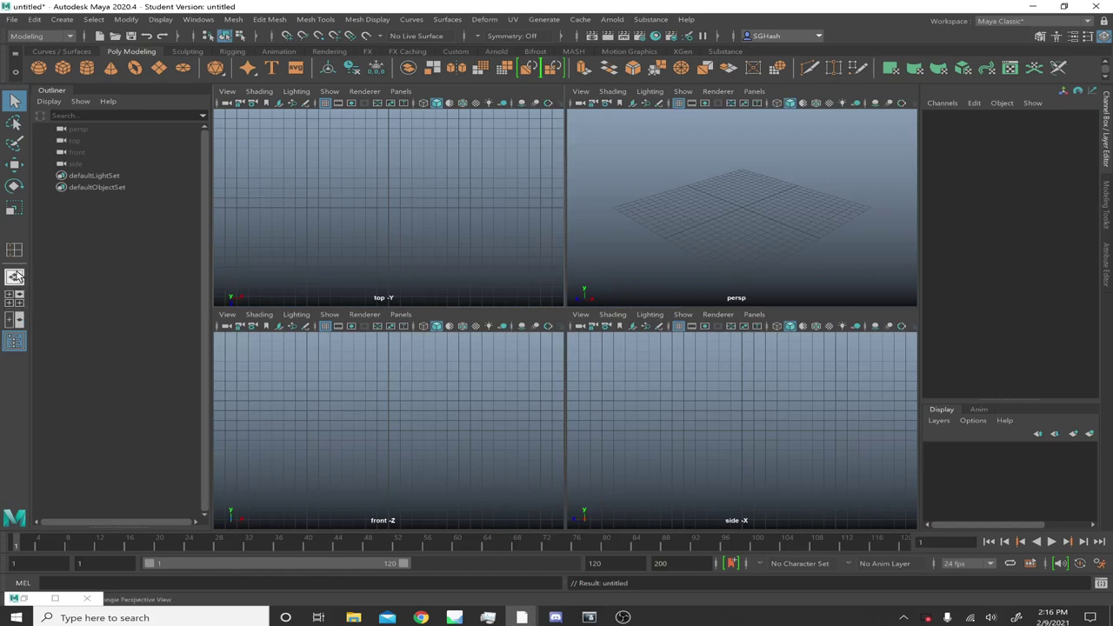
left_click(14, 277)
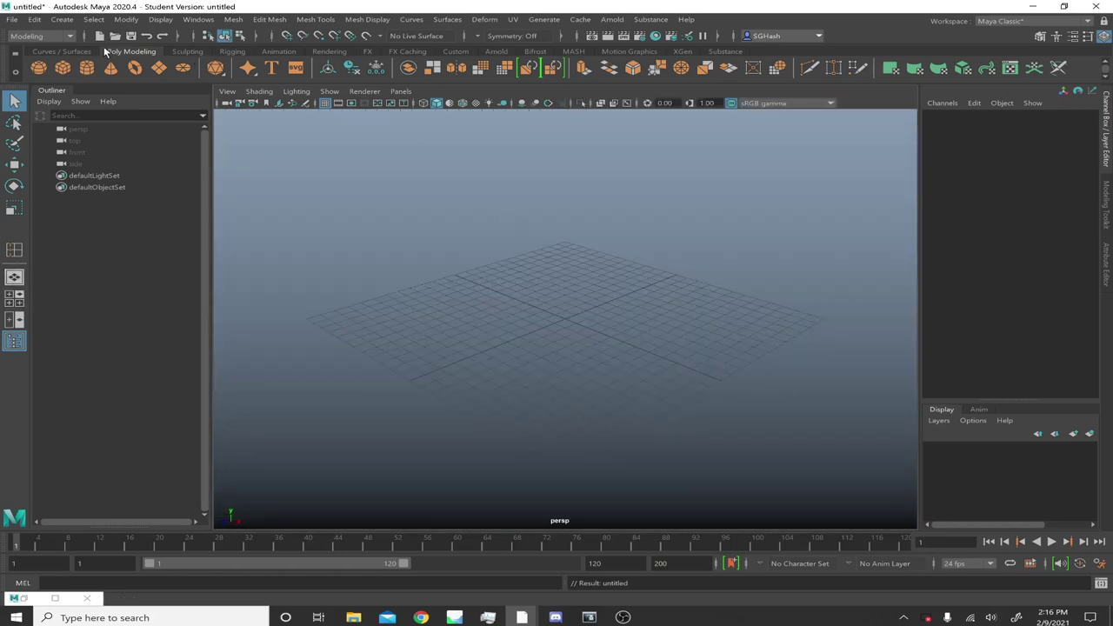
left_click(65, 23)
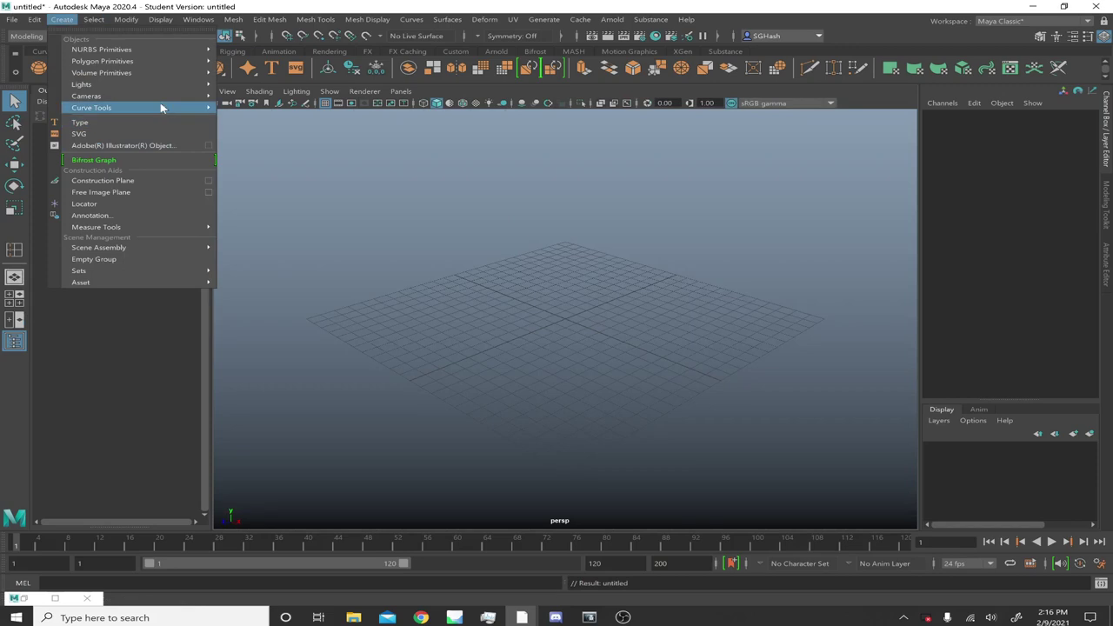
- Add a free image plane, move it back along Z, and show its attributes
left_click(139, 191)
key("w")
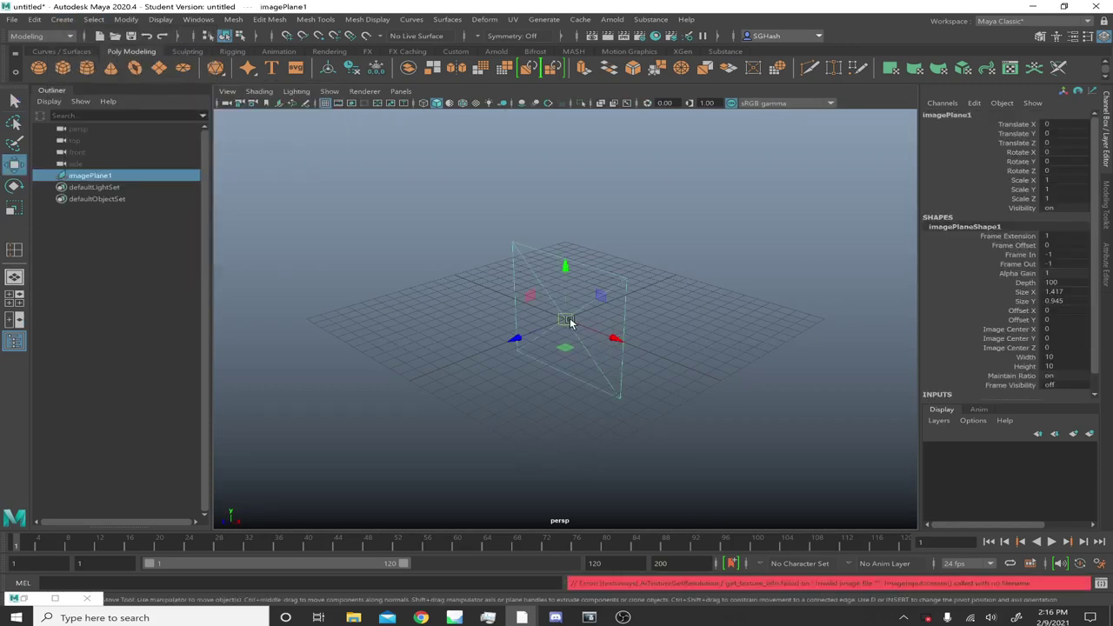
left_click_drag(516, 339, 632, 317)
key("ctrl+a")
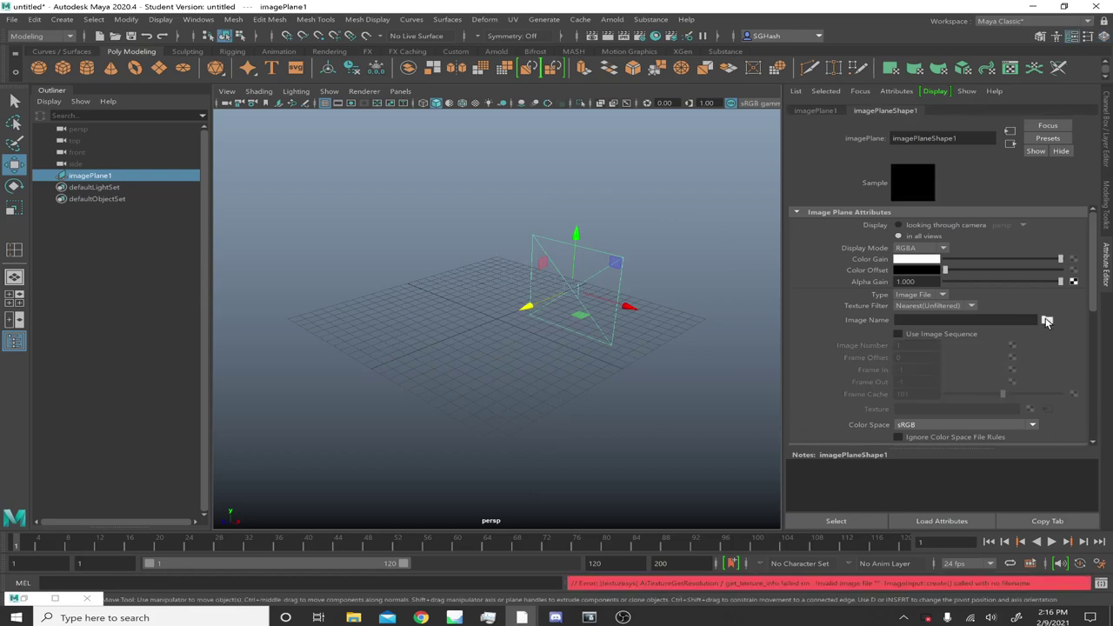
- Load banana.jpg from the Desktop folder as the image plane's picture
left_click(1048, 321)
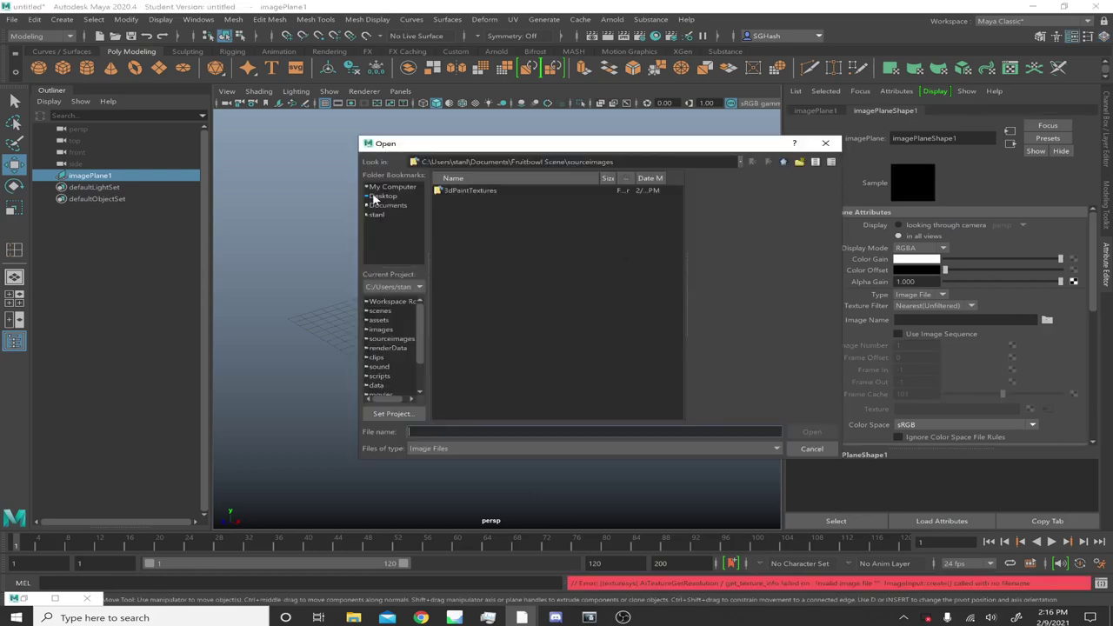
left_click(374, 199)
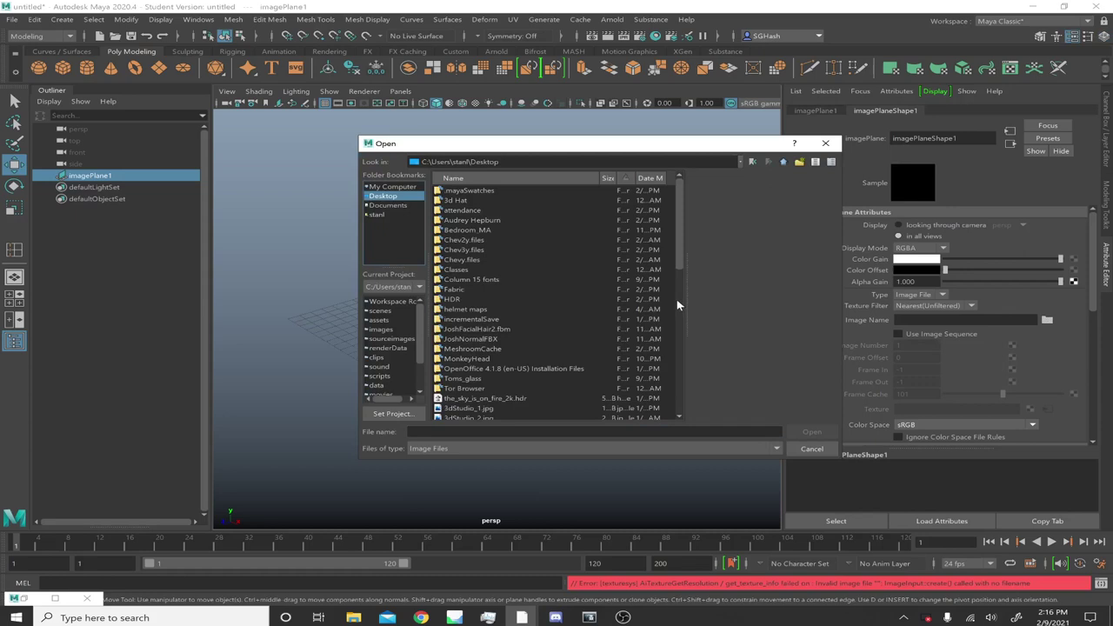
left_click_drag(680, 256, 622, 331)
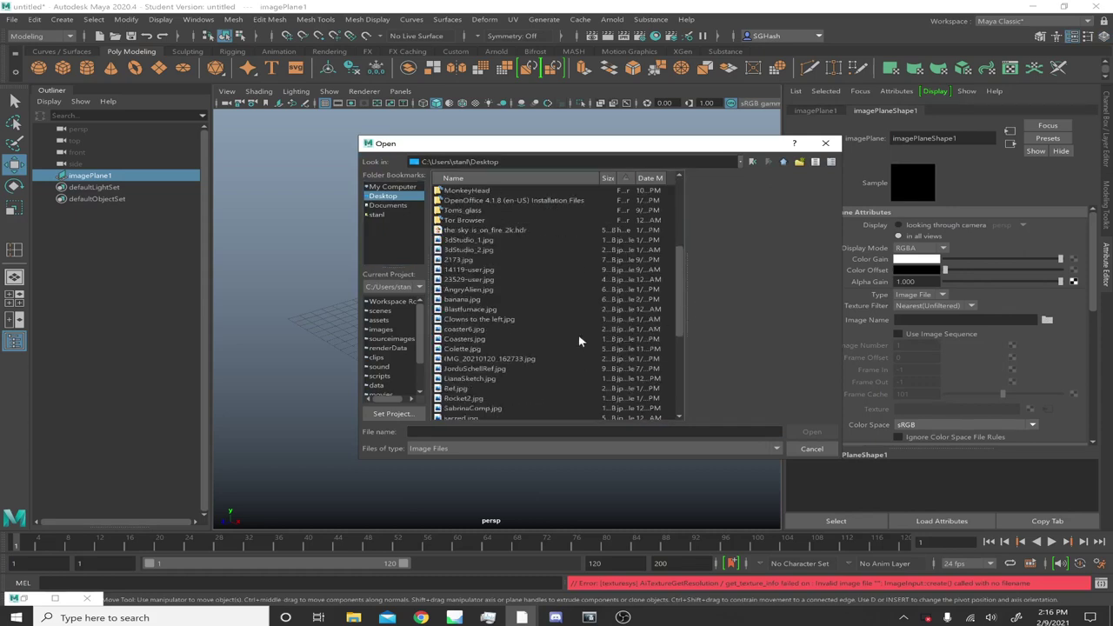
left_click(487, 301)
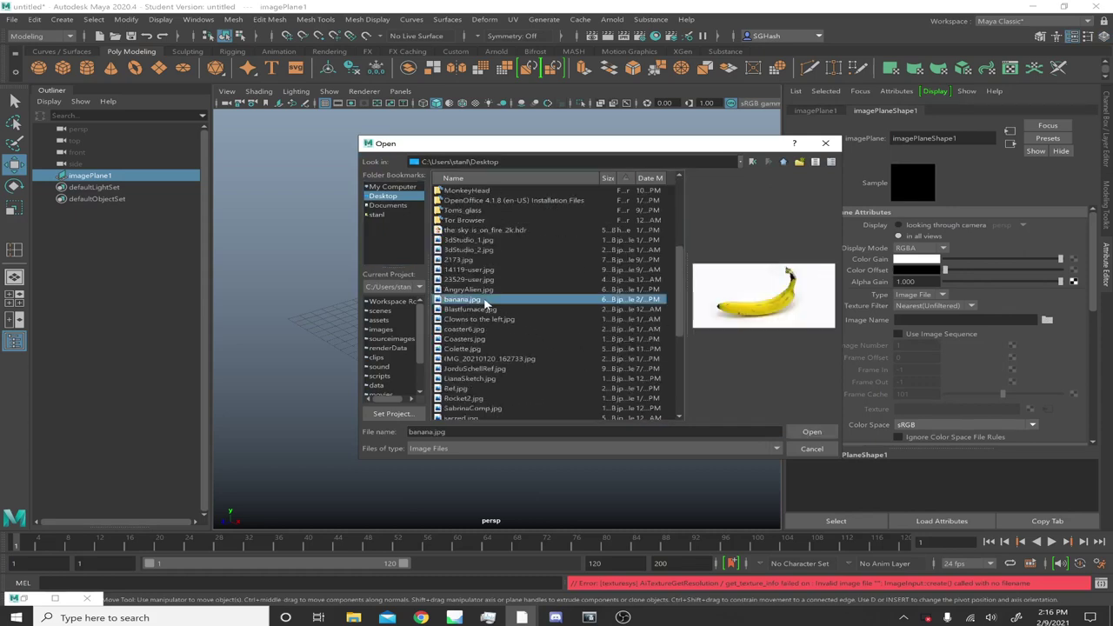
double_click(487, 300)
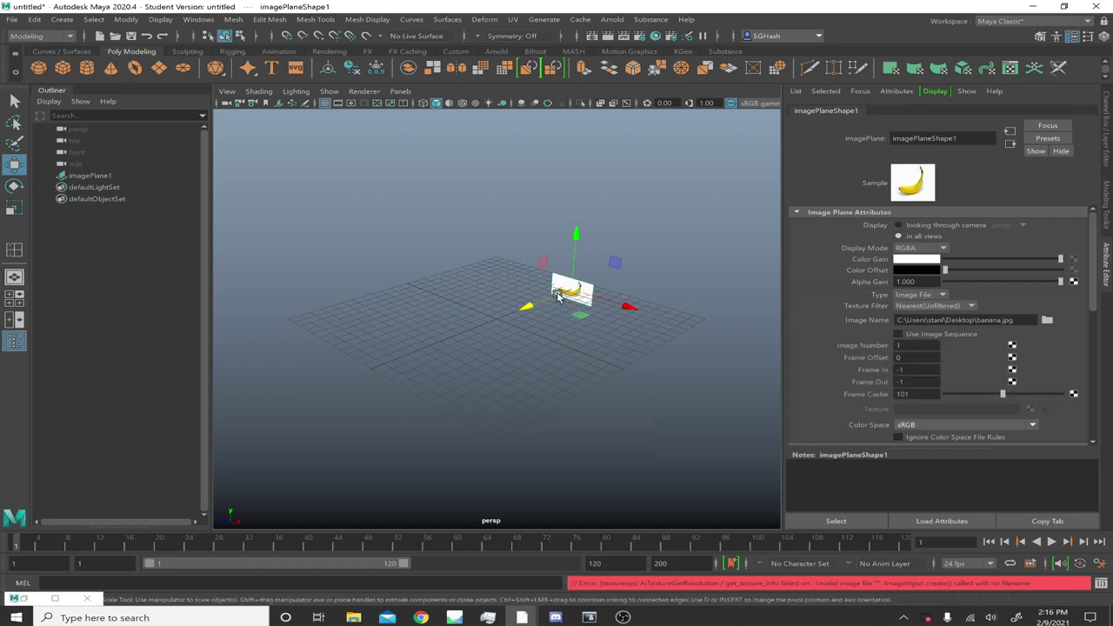
- Scale up the banana image plane and shift it forward along Z, briefly checking Chrome
key("r")
left_click_drag(572, 289, 632, 320)
key("w")
left_click_drag(524, 307, 501, 319)
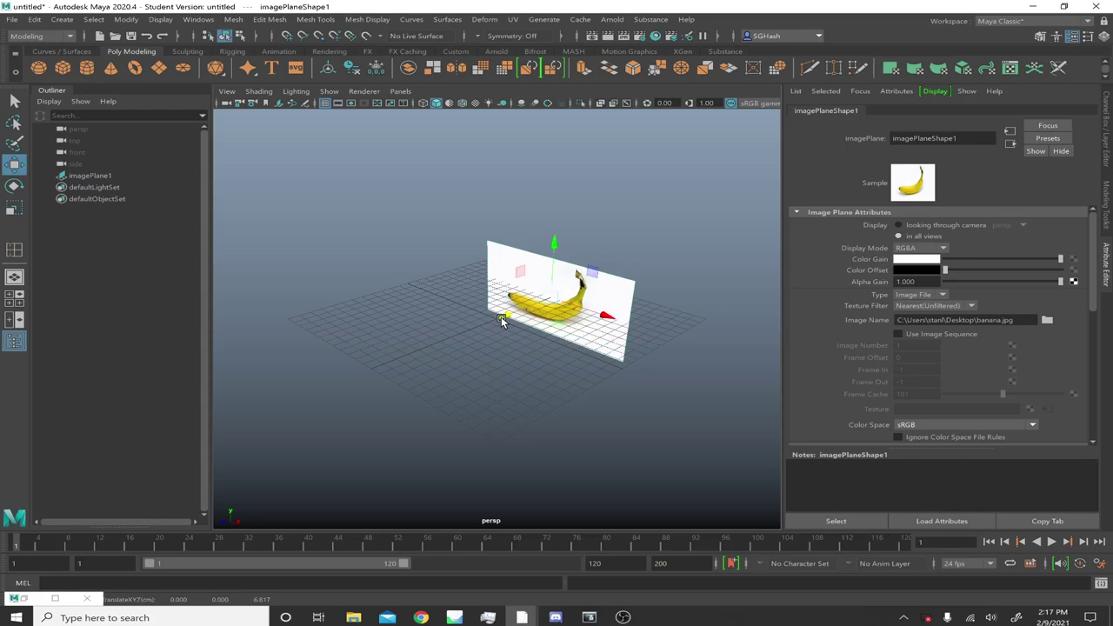
left_click(422, 617)
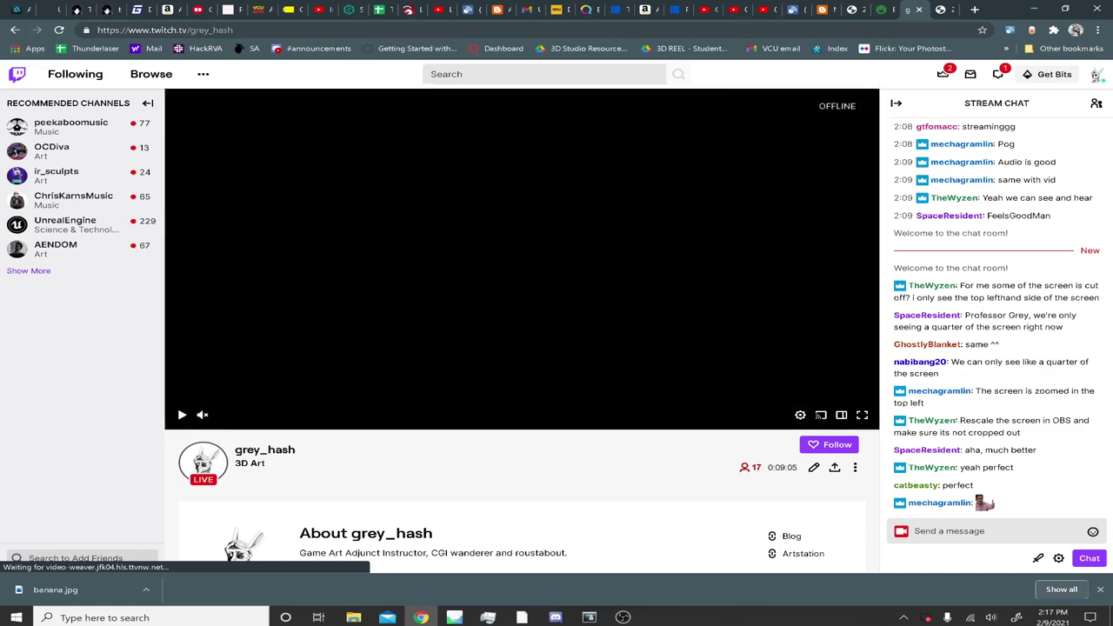
left_click(1034, 9)
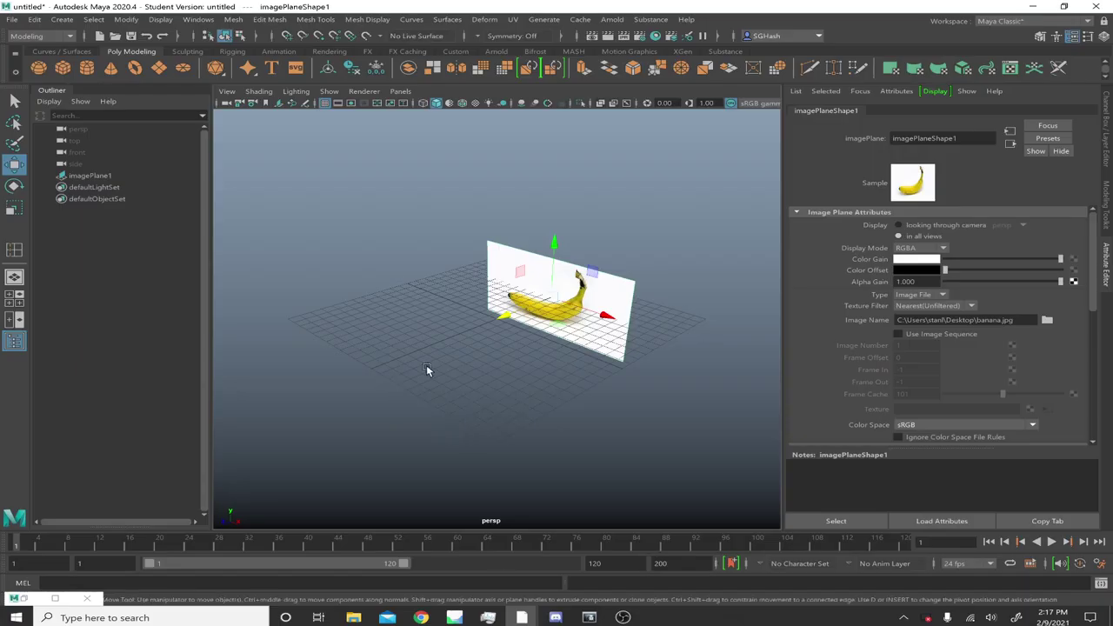
- Add a polygon cylinder beside the image plane, undo a trial Y stretch, and show the Channel Box
right_click_drag(393, 359, 520, 396, "alt")
left_click(86, 68)
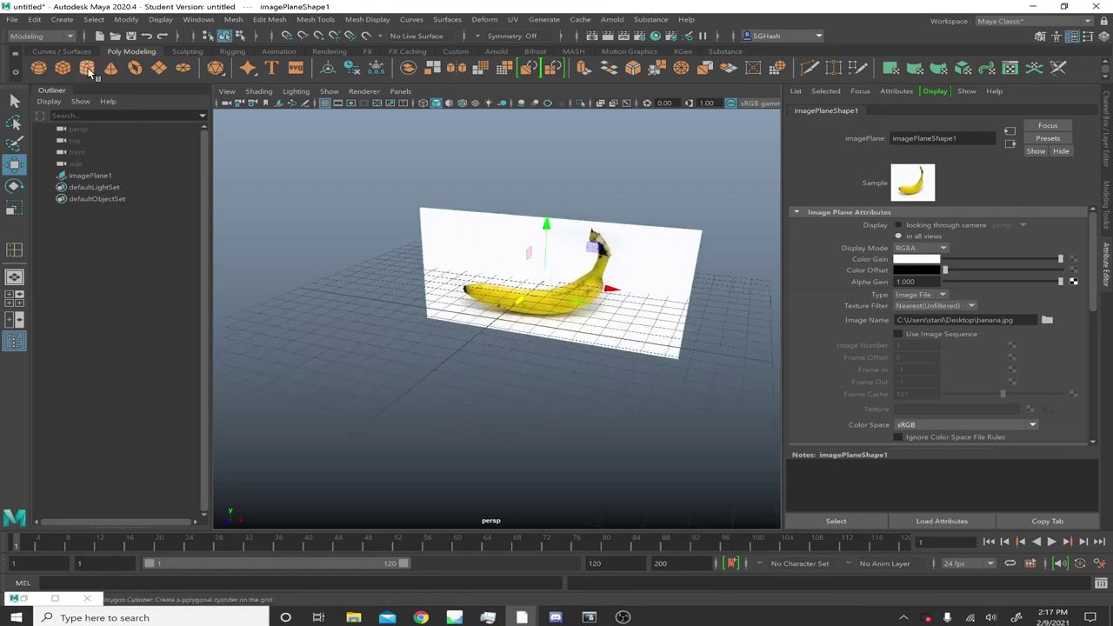
left_click(452, 348)
left_click_drag(467, 343, 509, 298, "alt")
key("r")
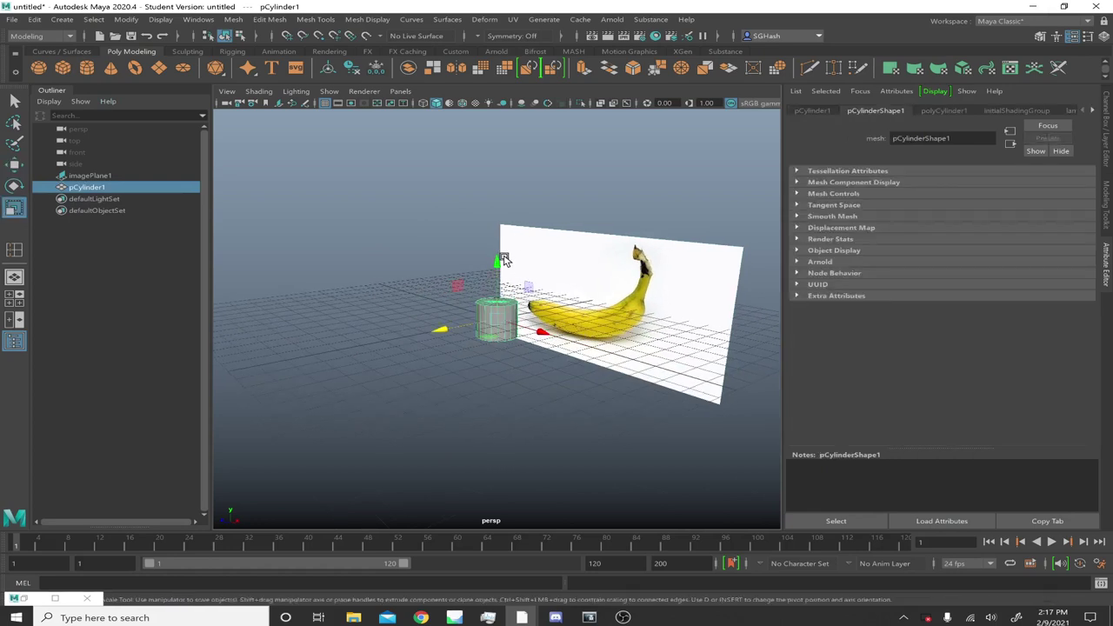
left_click_drag(494, 265, 495, 187)
key("ctrl+z")
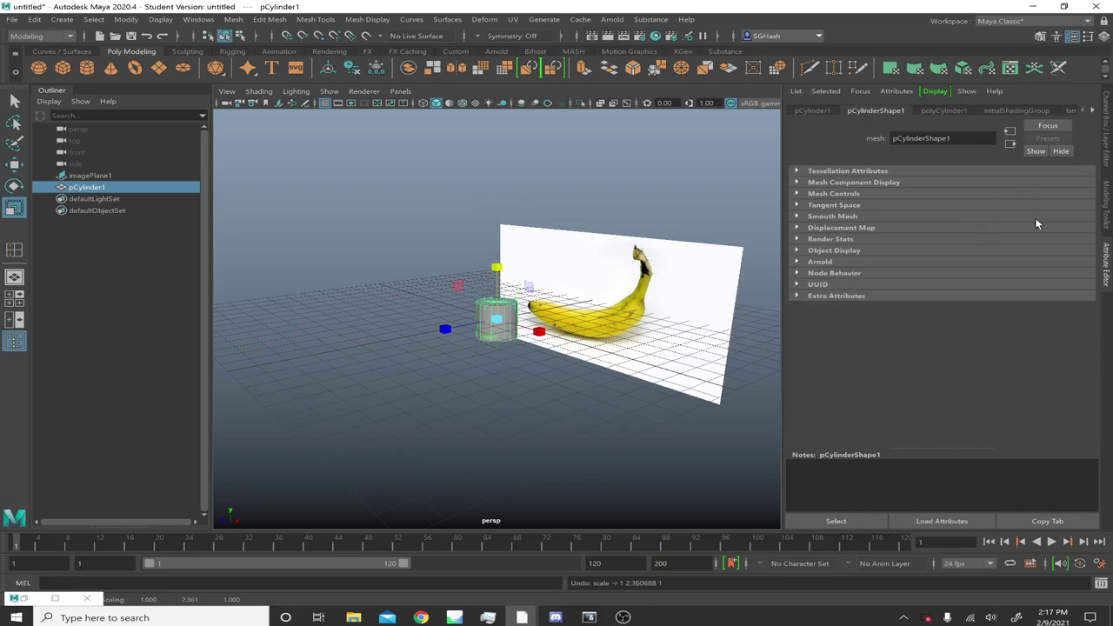
left_click(1107, 161)
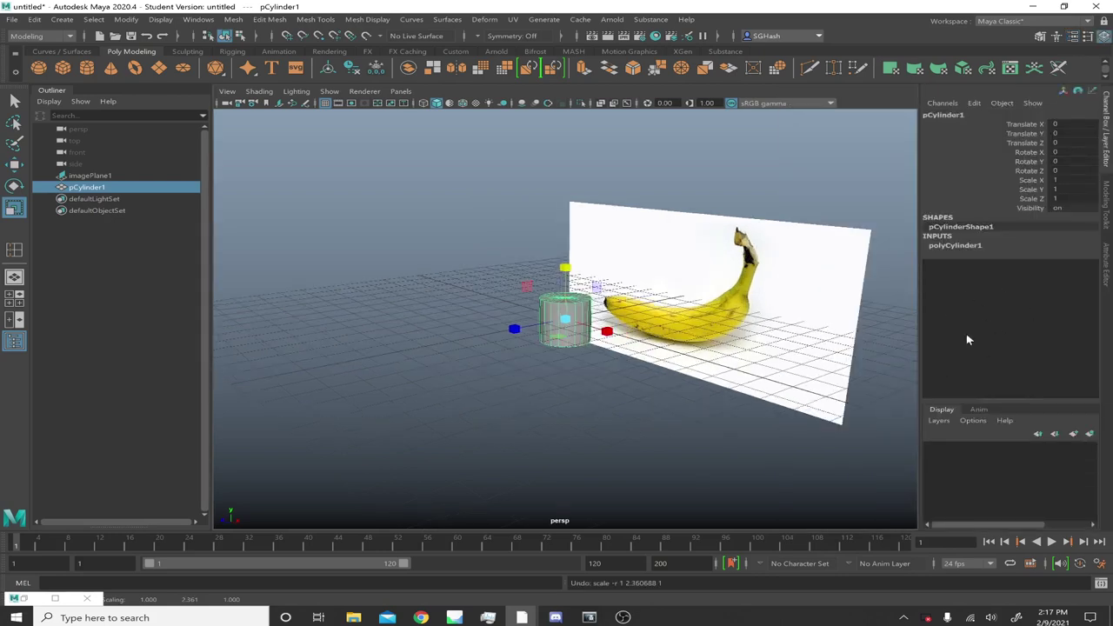
- Set polyCylinder1's Subdivisions Height to 8 and Subdivisions Caps to 4
left_click(971, 248)
double_click(1057, 283)
type("8")
key("Return")
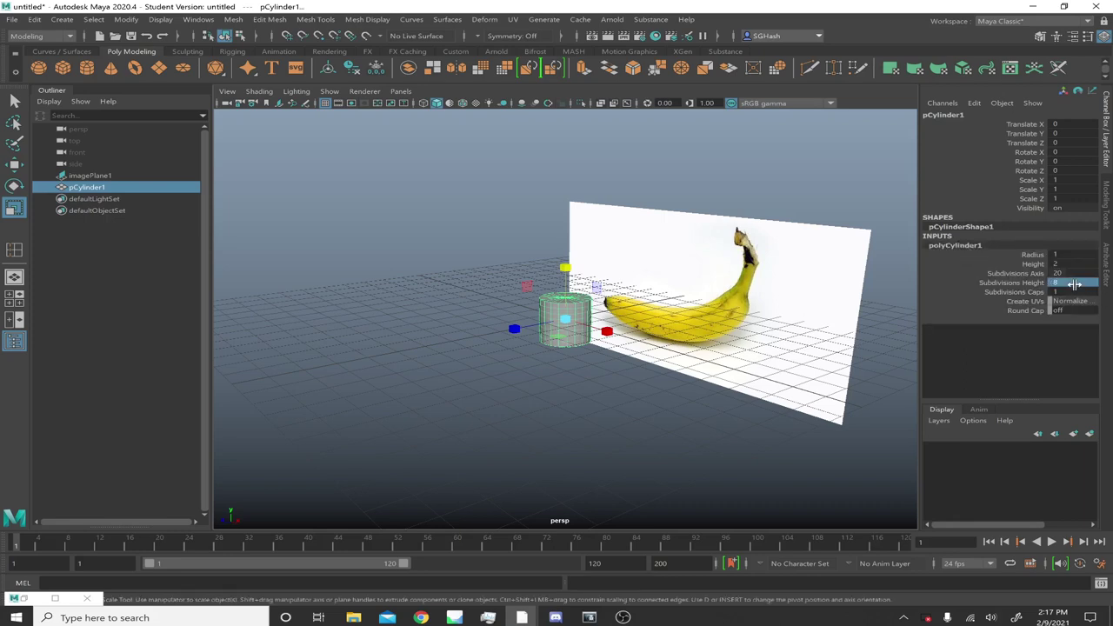
left_click(1056, 292)
type("4")
key("Return")
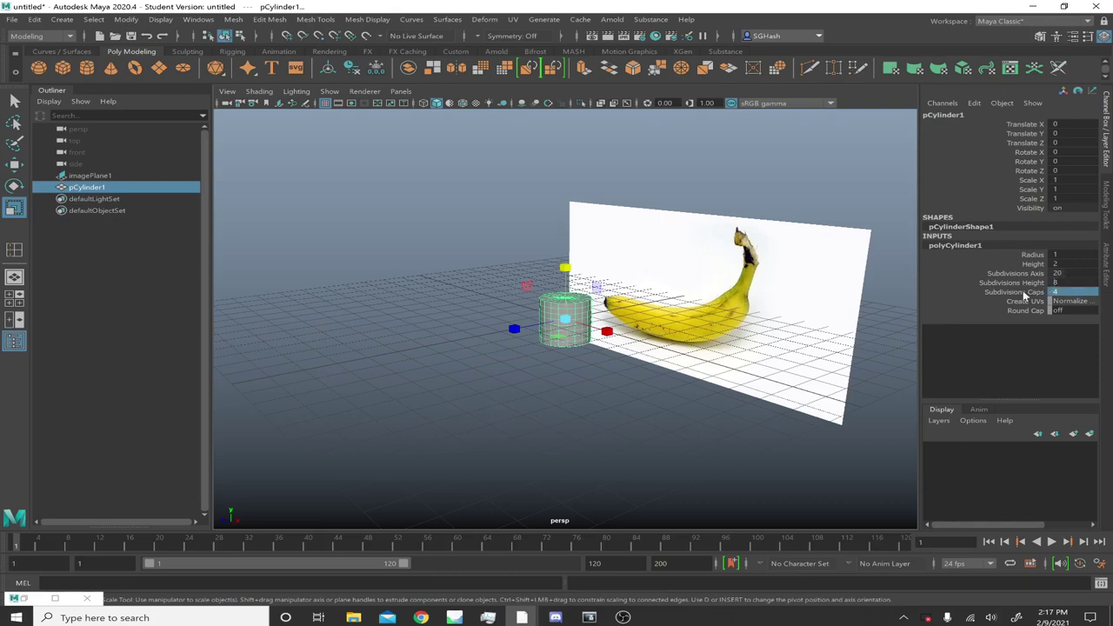
left_click_drag(535, 324, 556, 321, "alt")
right_click_drag(556, 321, 735, 374, "alt")
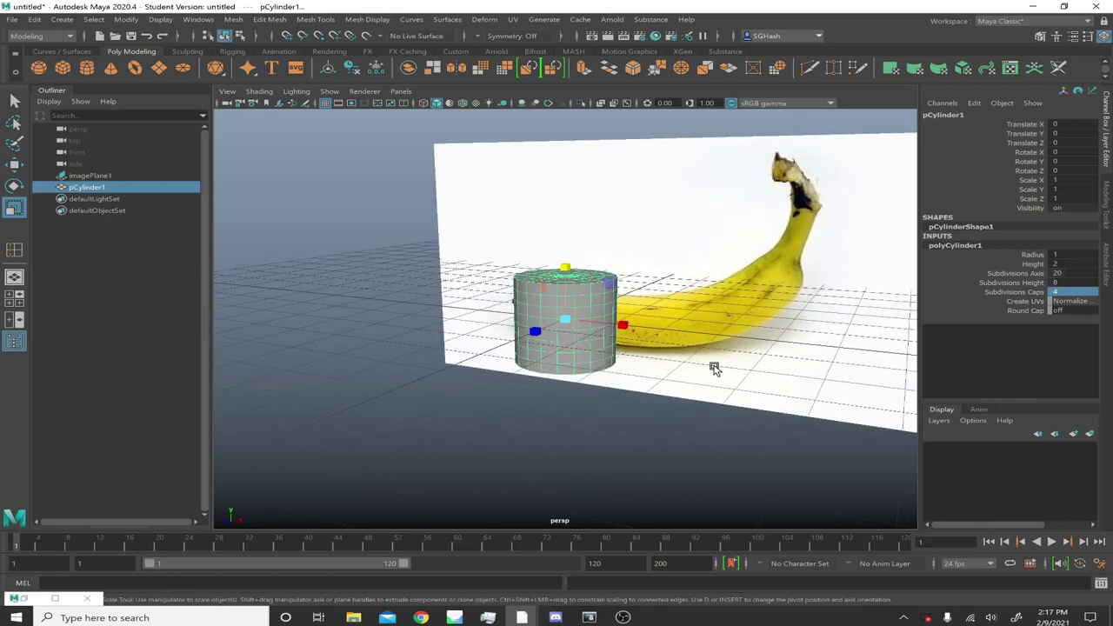
- Lay the cylinder on its side with Rotate Z set to -90
key("e")
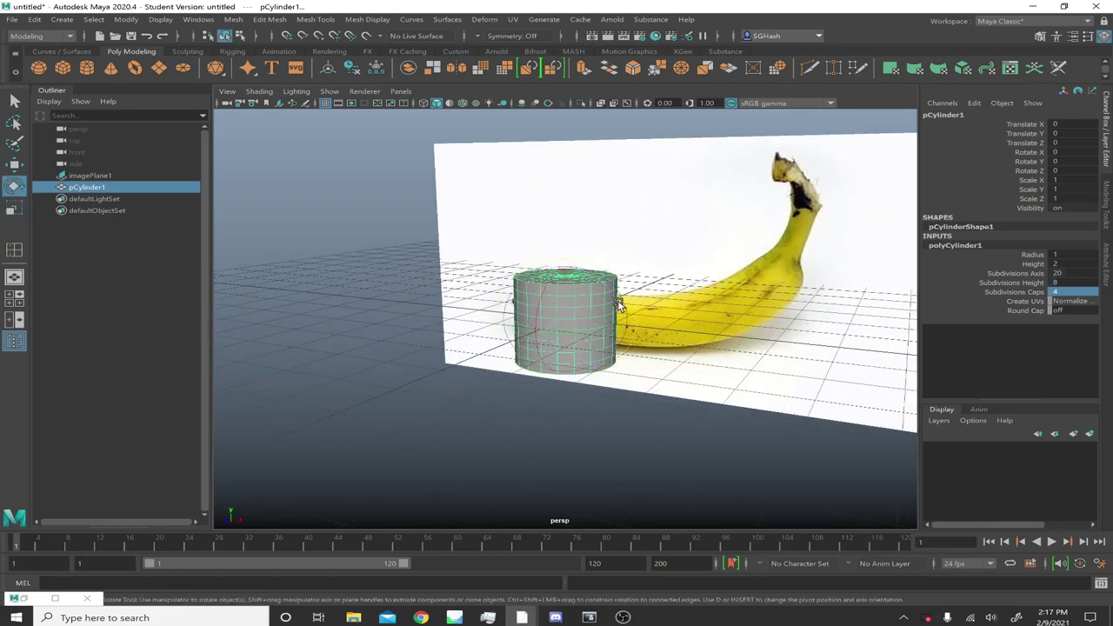
left_click_drag(626, 305, 642, 349)
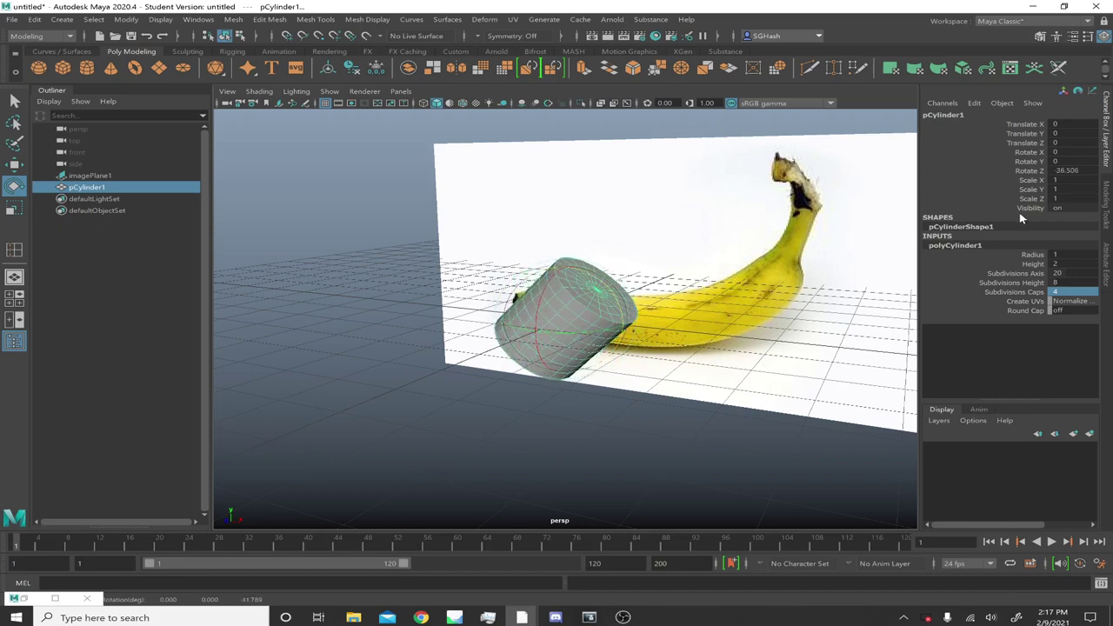
left_click(1073, 172)
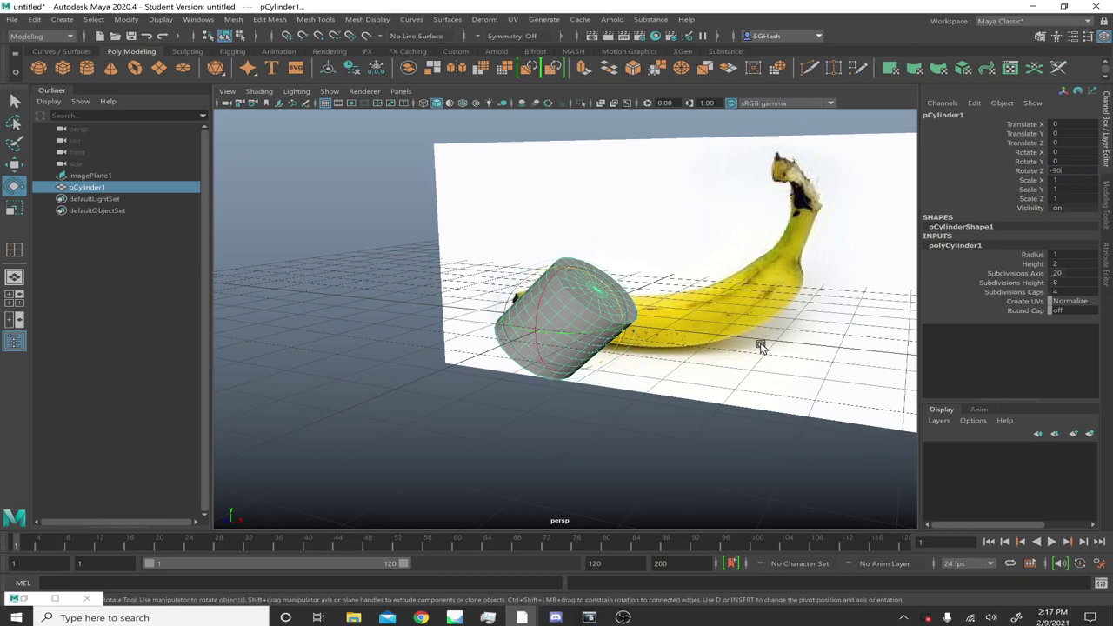
key("Return")
- Shrink the cylinder to 0.675 width and stretch it to 2.954 length
left_click(561, 542)
mouse_move(547, 420)
left_mouse_down("alt")
mouse_move(572, 424)
mouse_move(560, 430)
left_mouse_up("alt")
key("r")
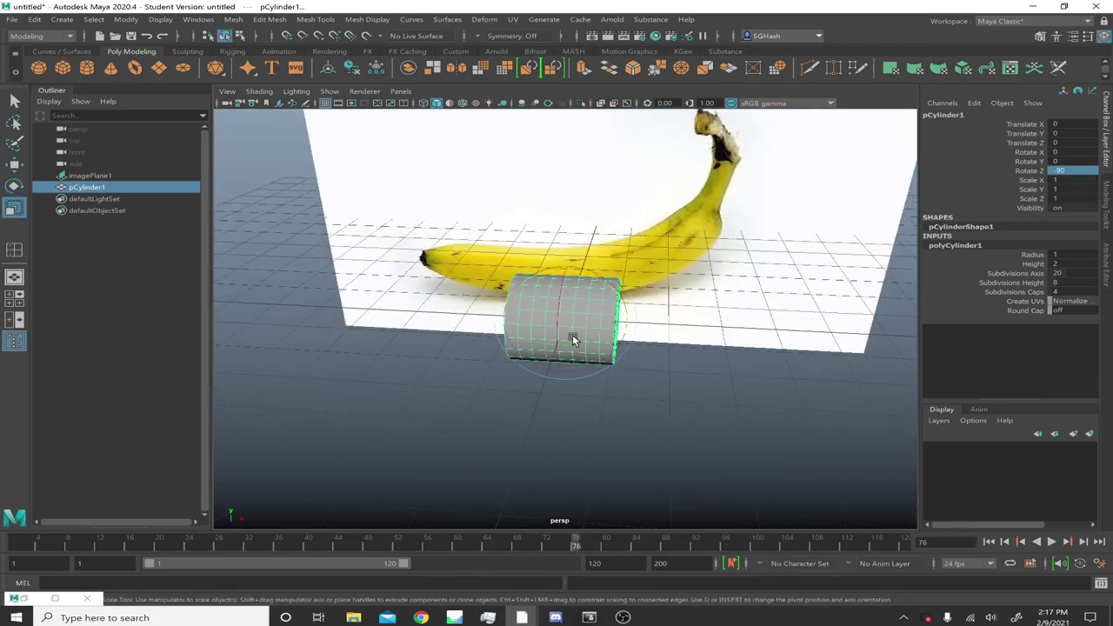
left_click_drag(565, 319, 526, 321)
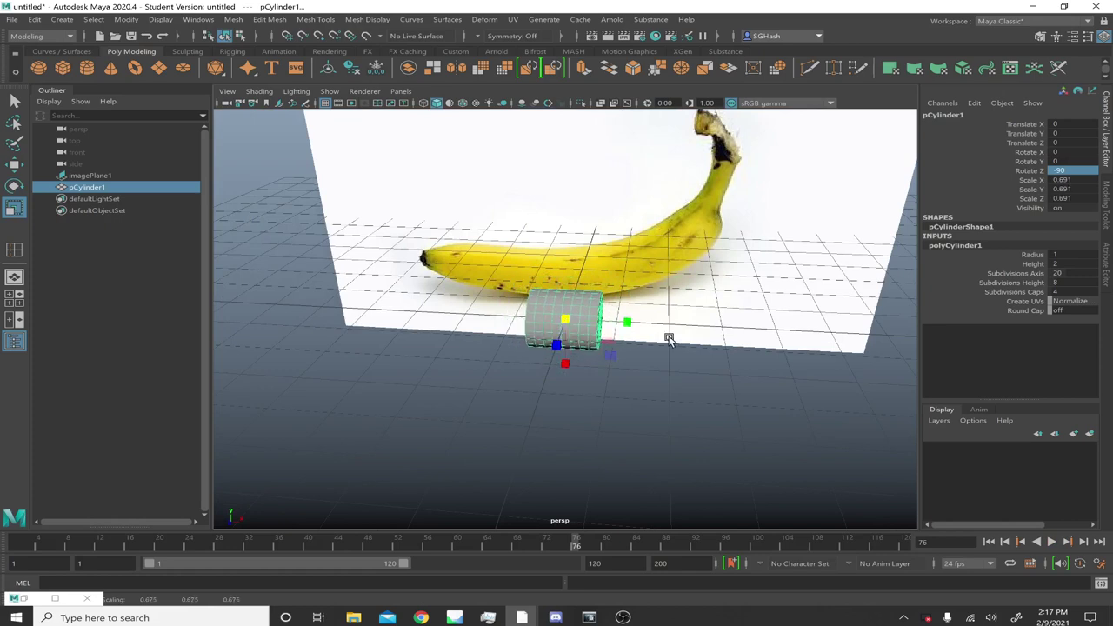
left_click_drag(627, 323, 840, 374)
- Scale the cylinder up to 1.059 width and 4.609 length to span the banana
key("space")
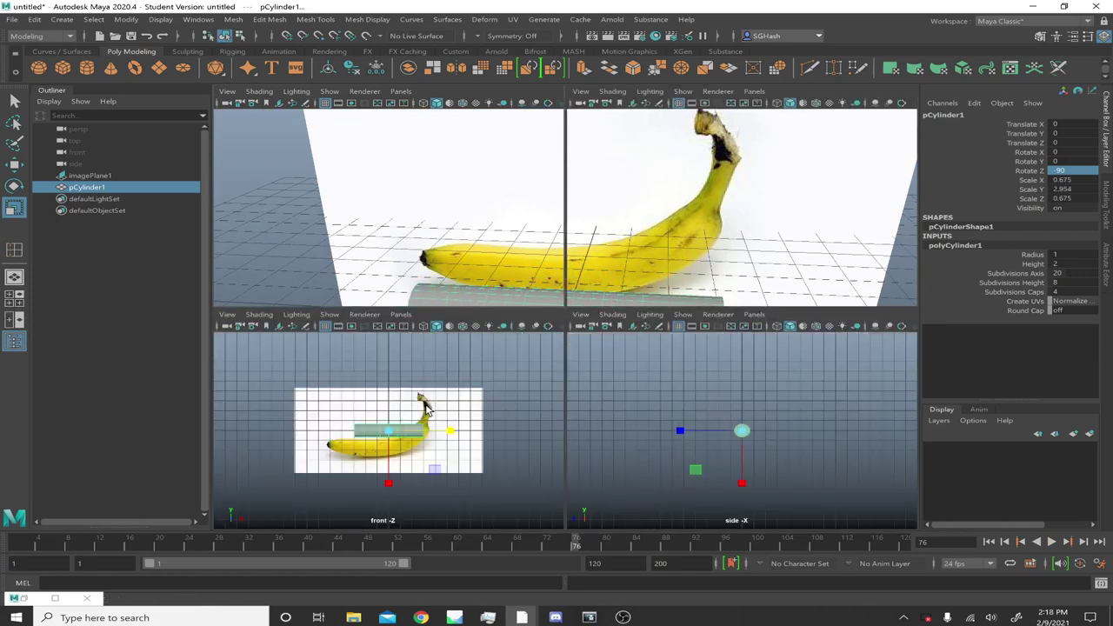
key("space")
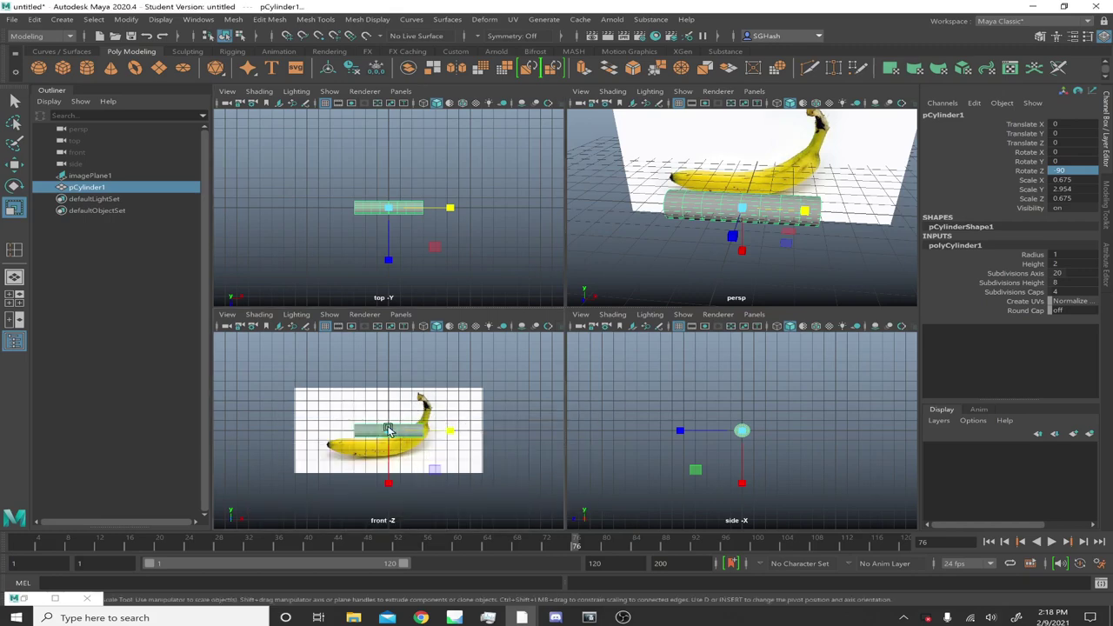
left_click_drag(388, 432, 447, 430)
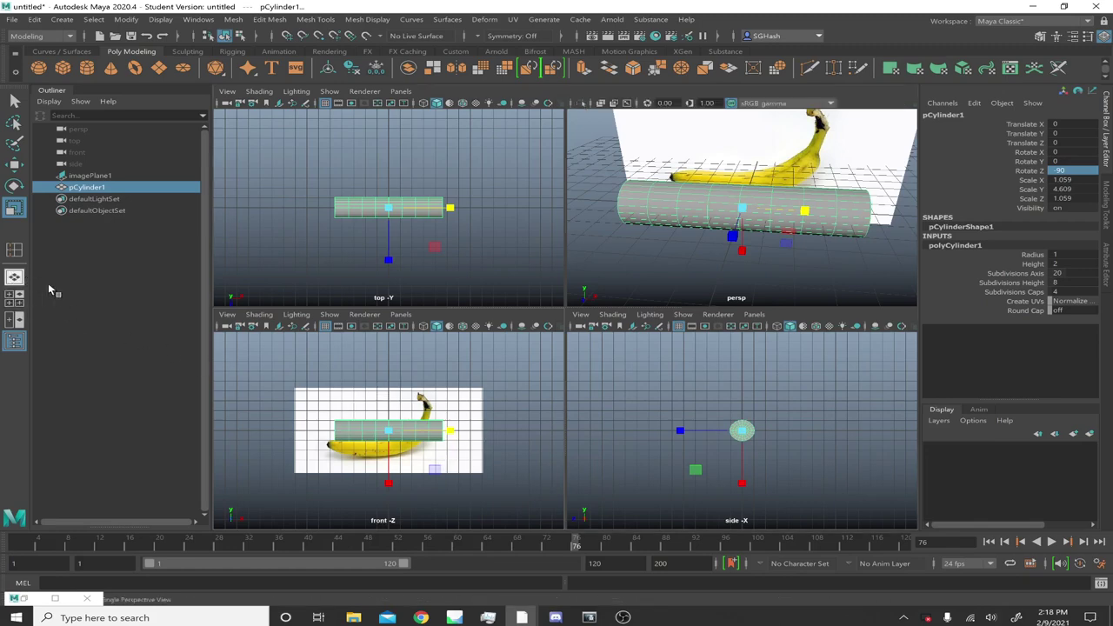
left_click(14, 277)
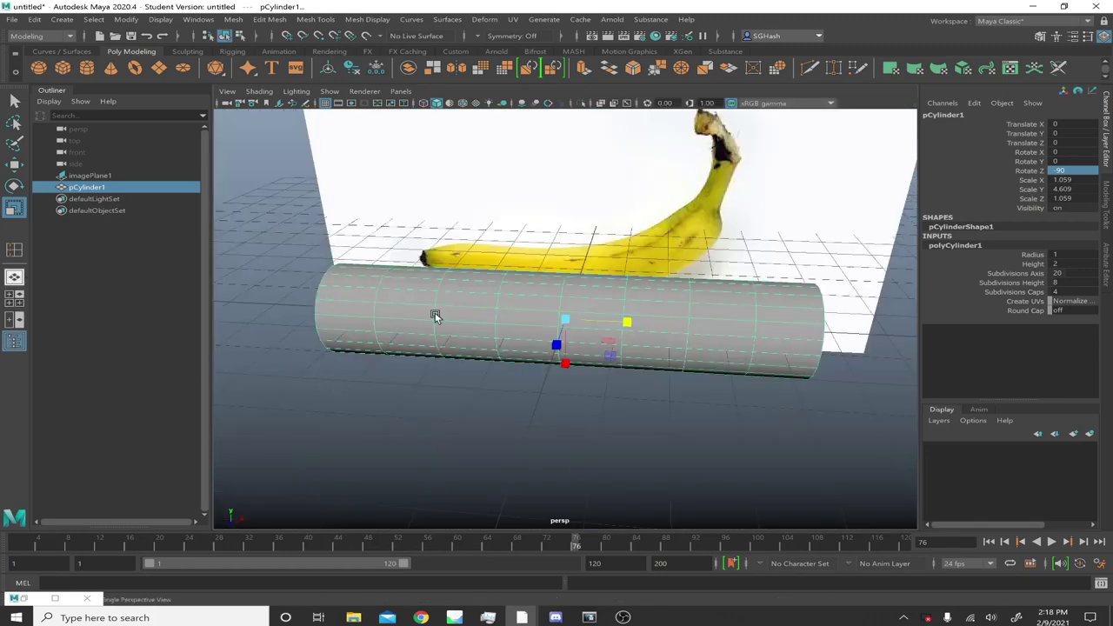
left_click(402, 92)
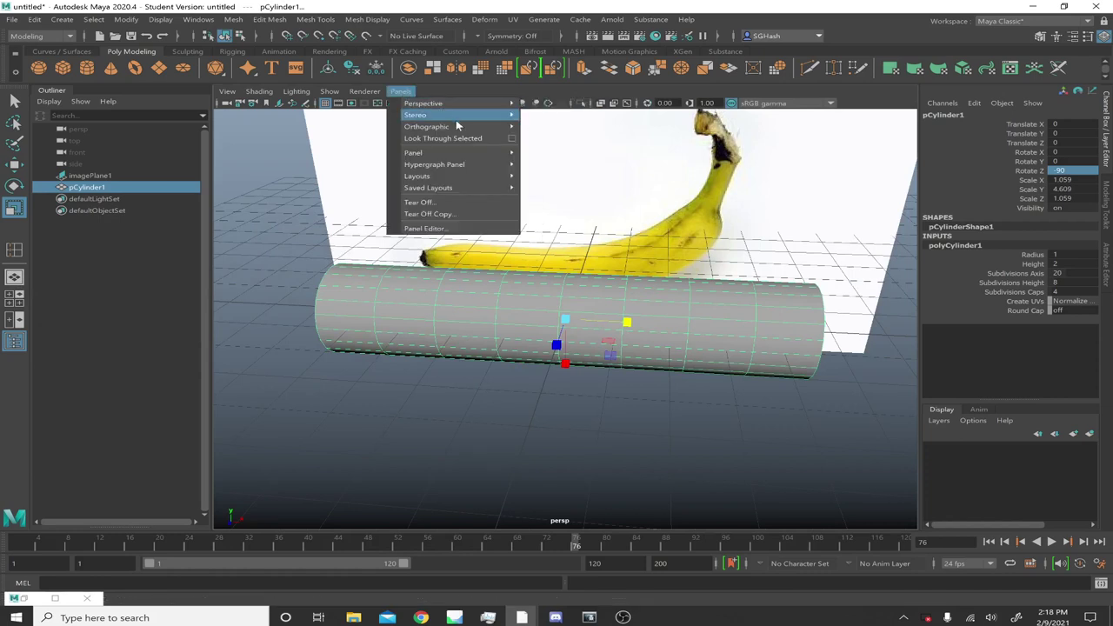
- In the front orthographic view, move the cylinder down over the banana to X -0.501, Y -1.586
mouse_move(472, 130)
left_click(546, 128)
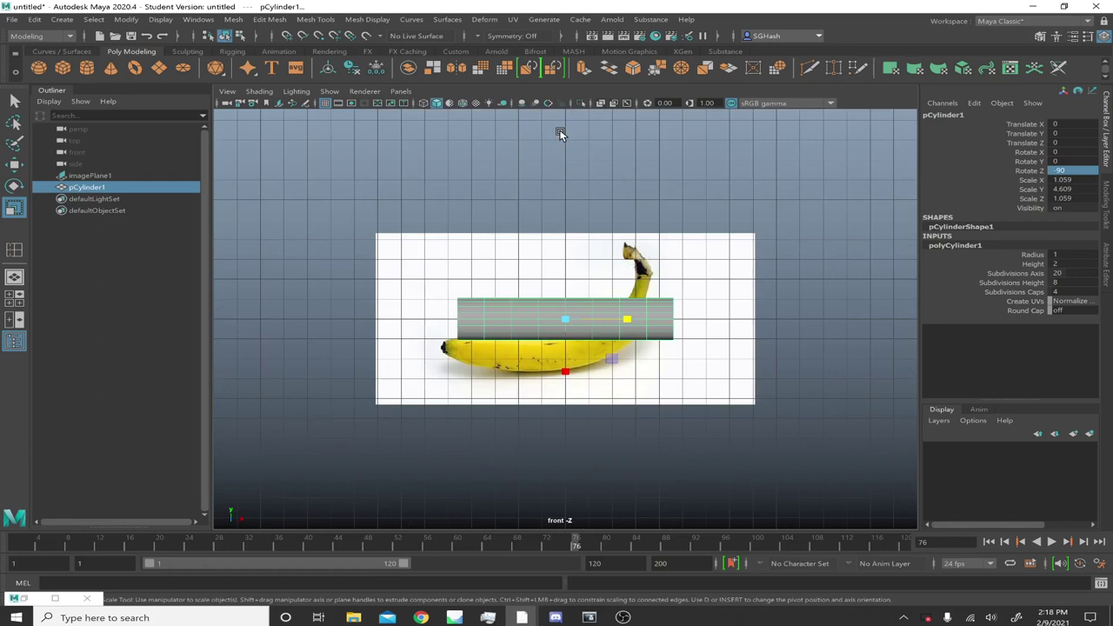
scroll(700, 360, "up", 3)
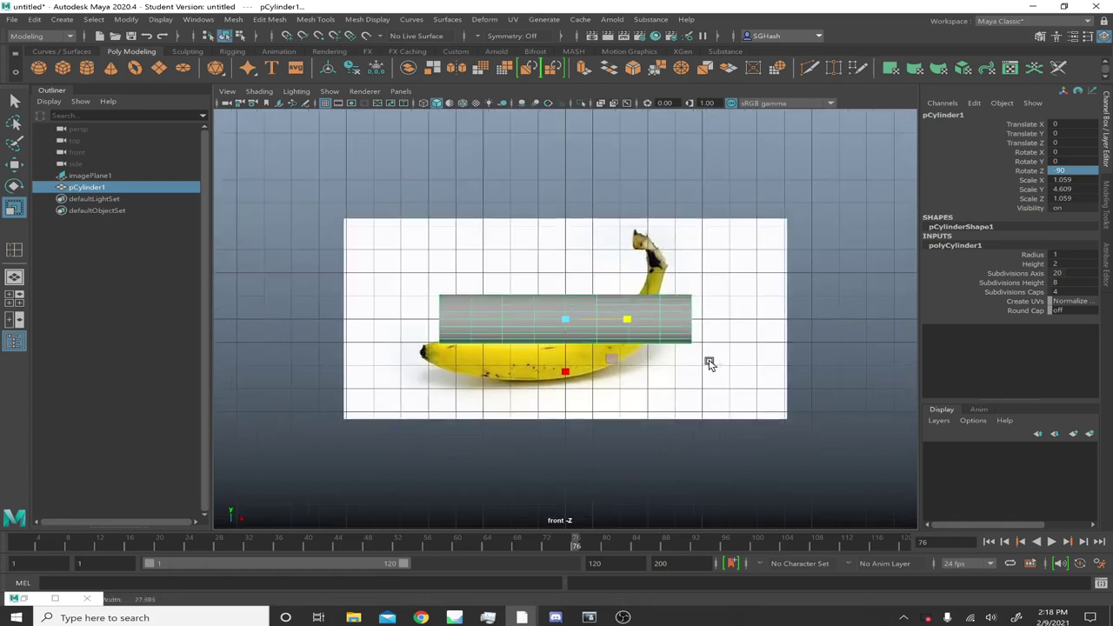
key("w")
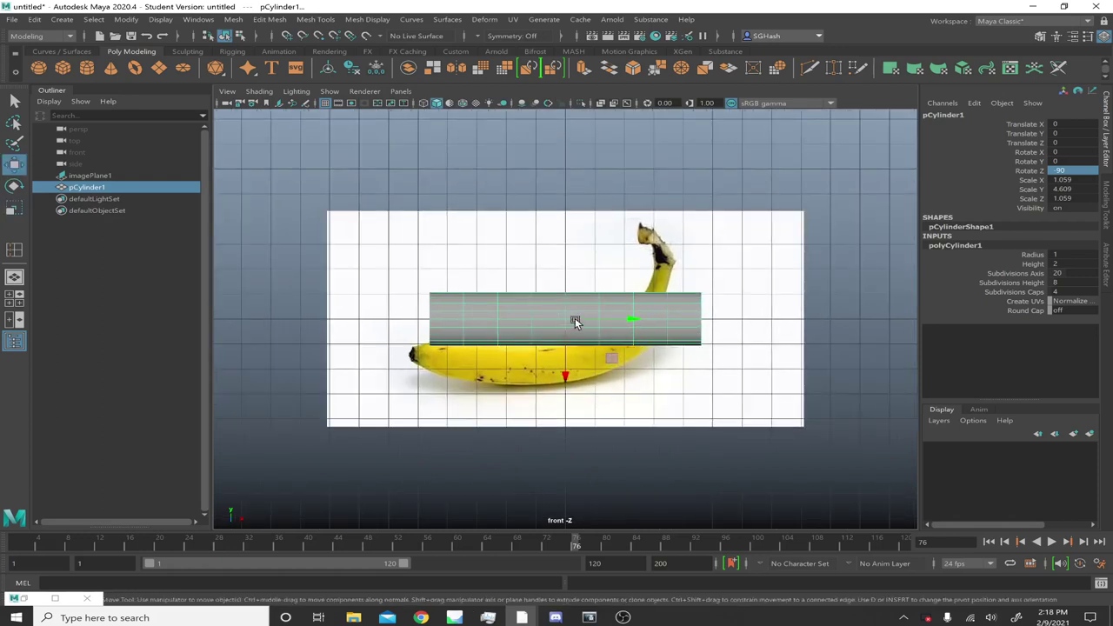
left_click_drag(552, 325, 549, 356)
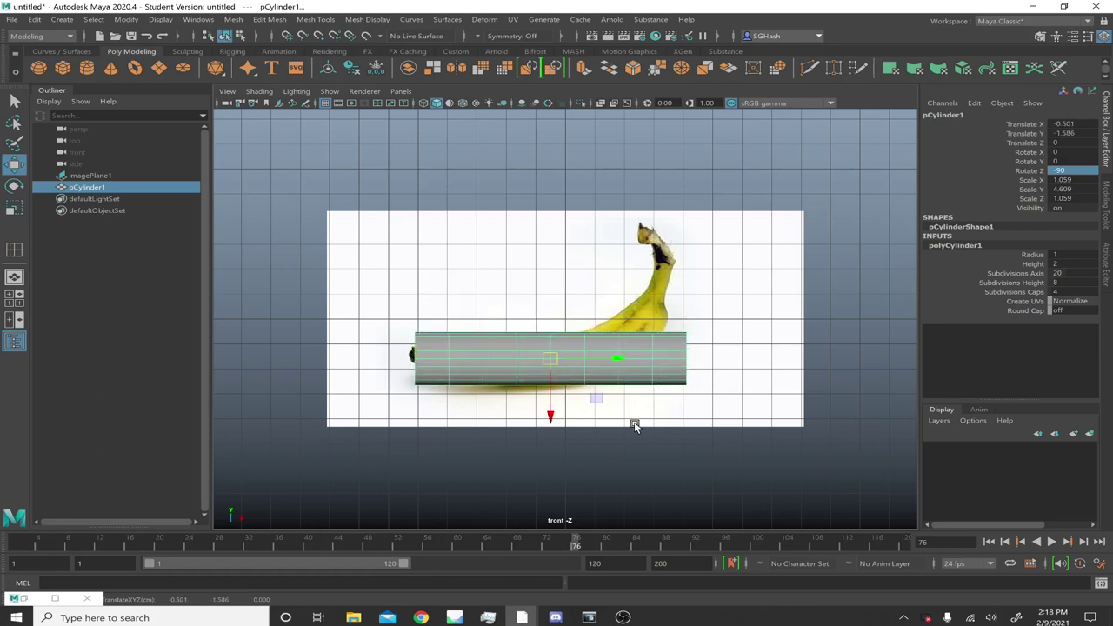
- Turn on X-Ray shading so the banana shows through the cylinder
left_click(259, 91)
left_click(269, 208)
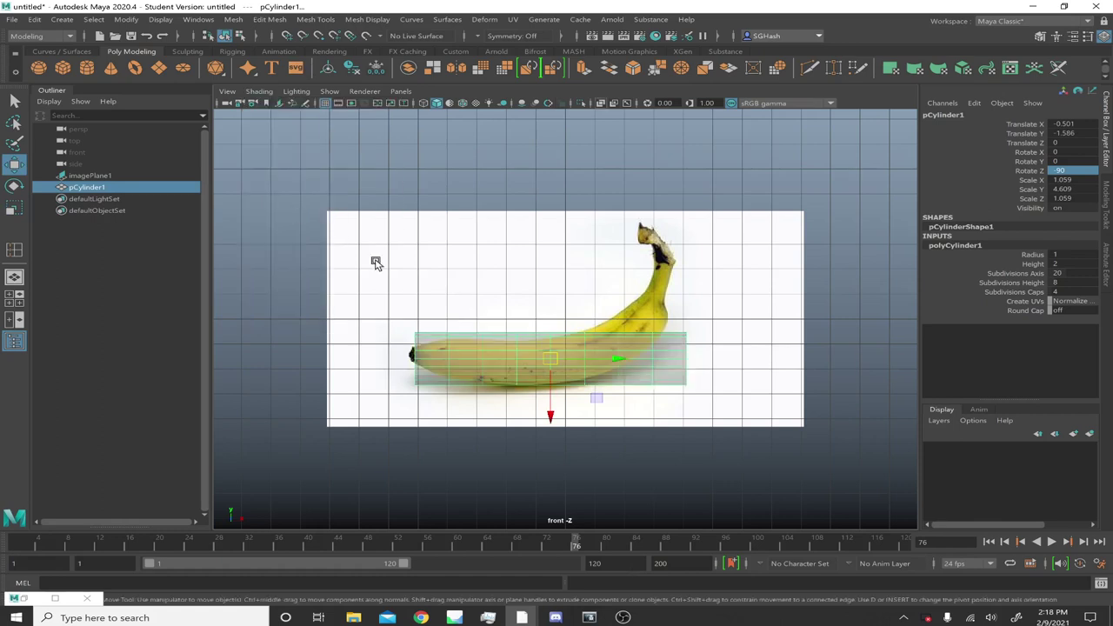
right_click_drag(516, 343, 633, 392, "alt")
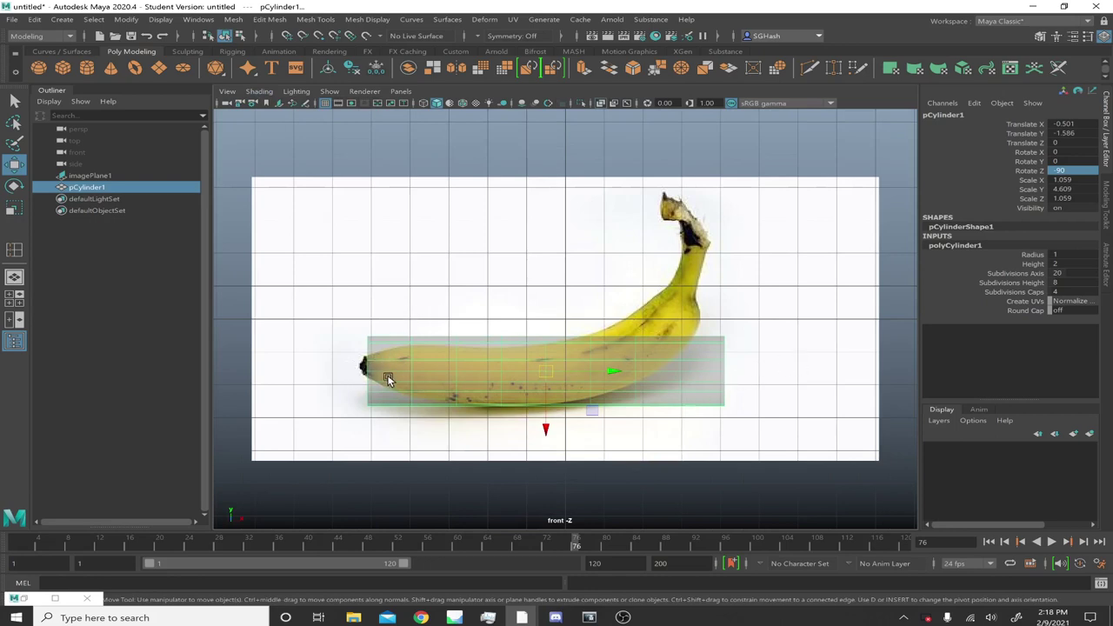
- Turn on Round Cap and fit the cylinder at X -0.289, Y -1.506, scaled 1.034 by 2.599
left_click(1070, 310)
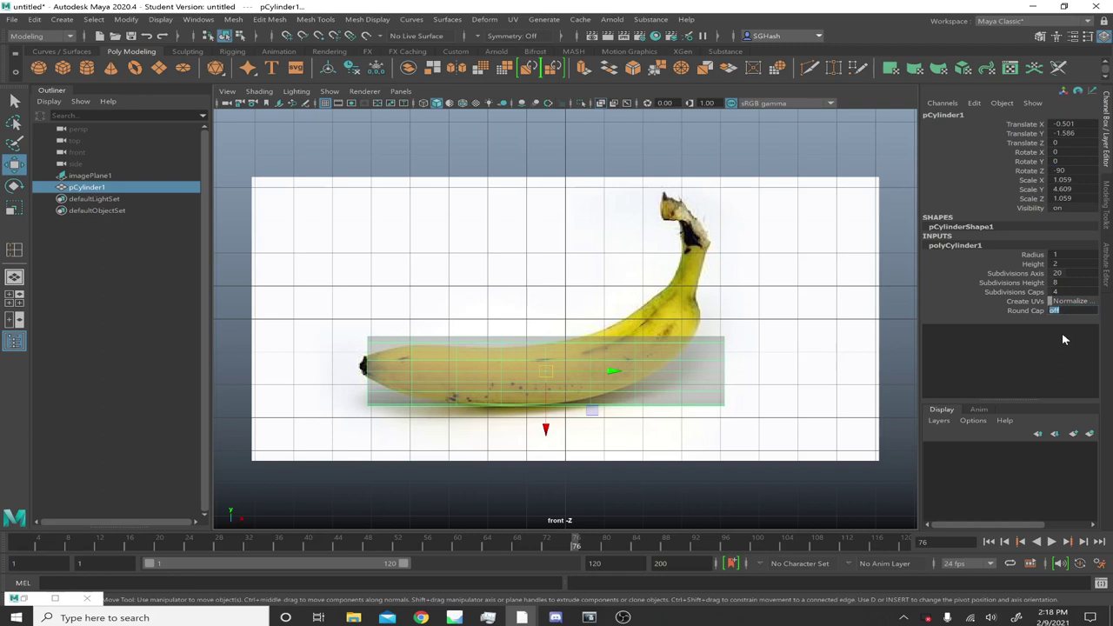
key("Return")
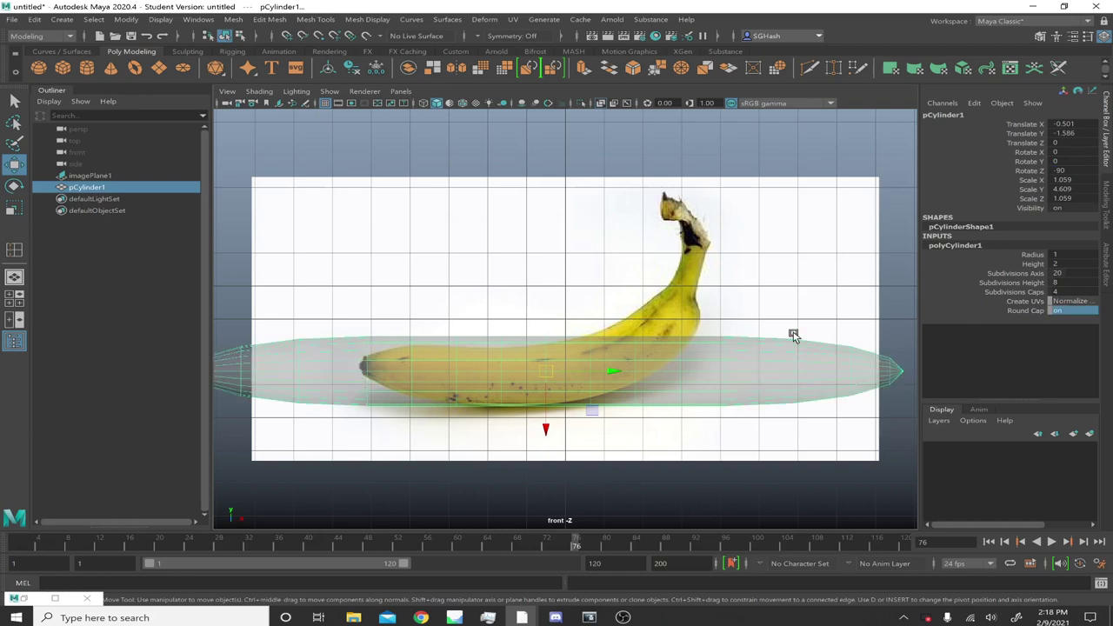
key("r")
left_click_drag(595, 371, 583, 371)
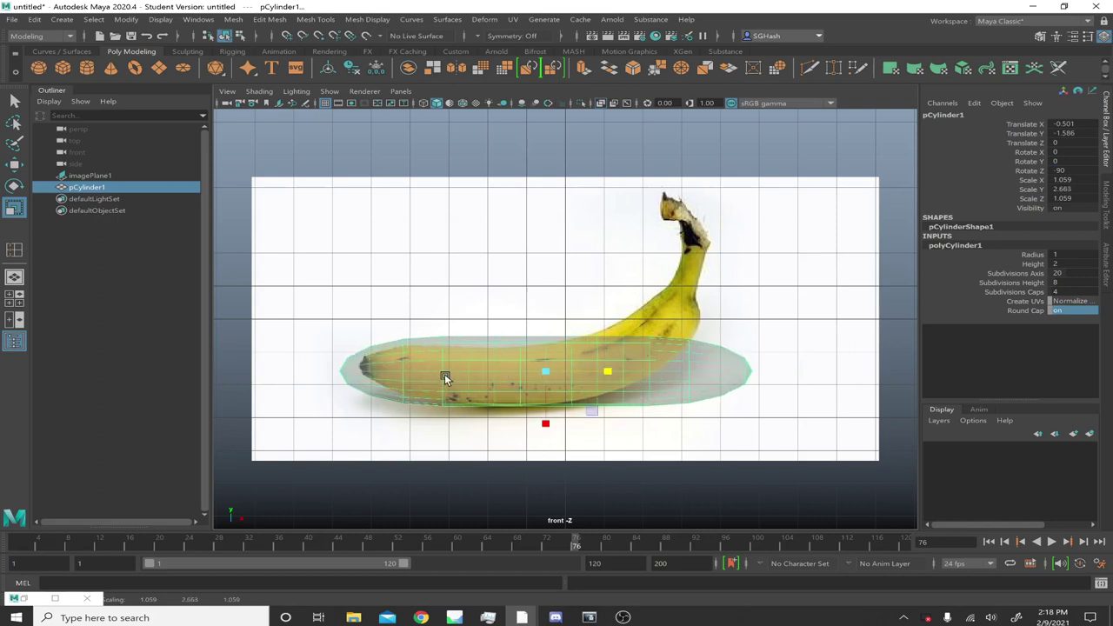
key("w")
left_click_drag(550, 372, 557, 375)
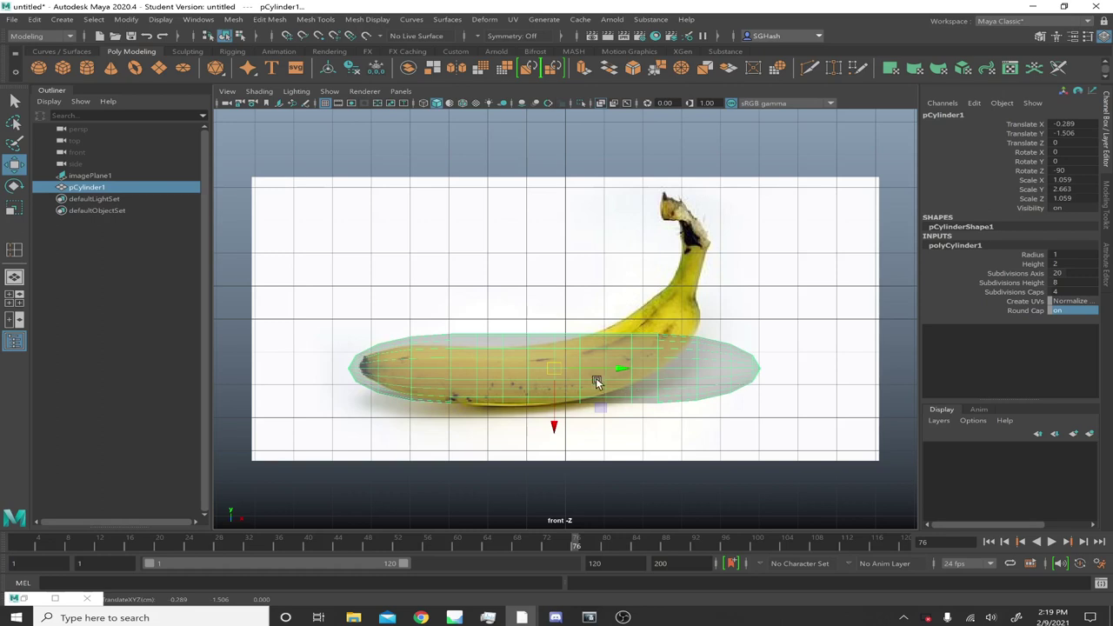
key("r")
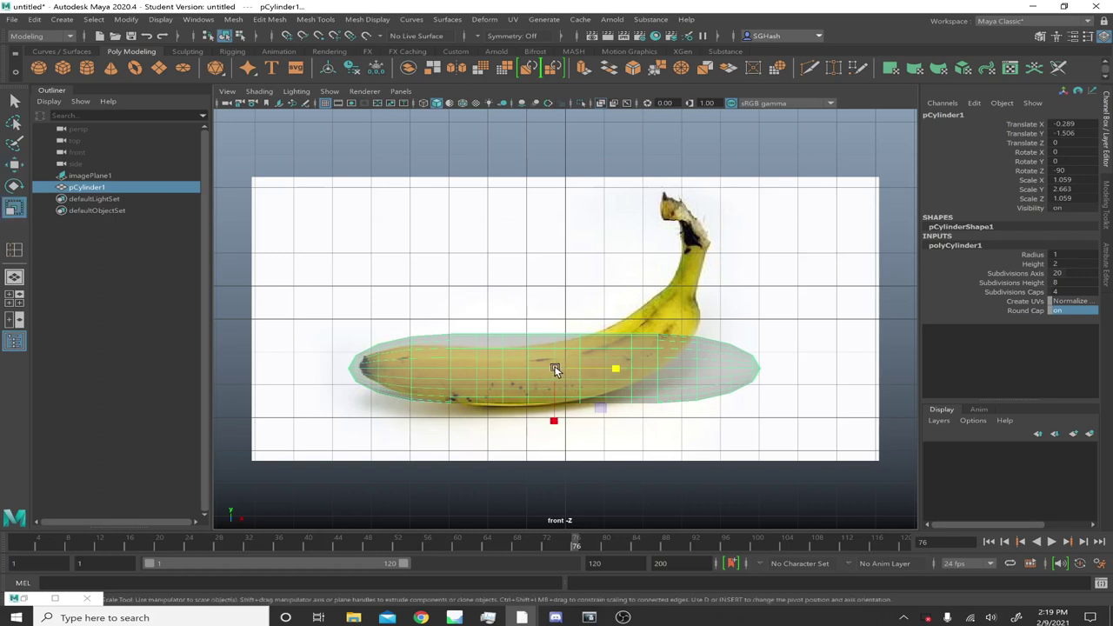
left_click_drag(556, 368, 548, 369)
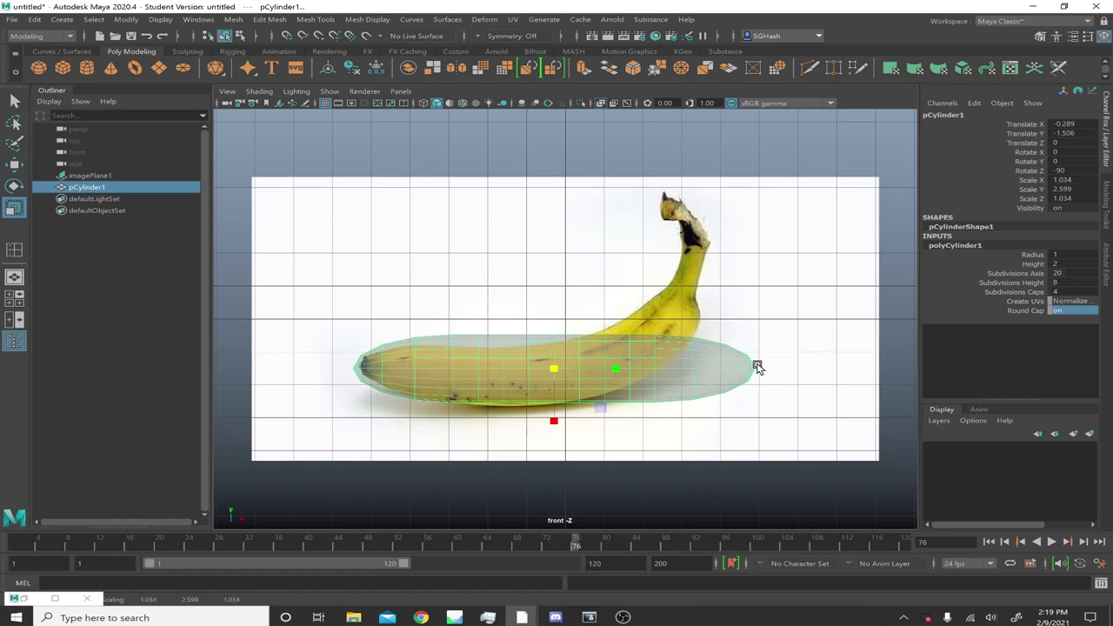
key("F9")
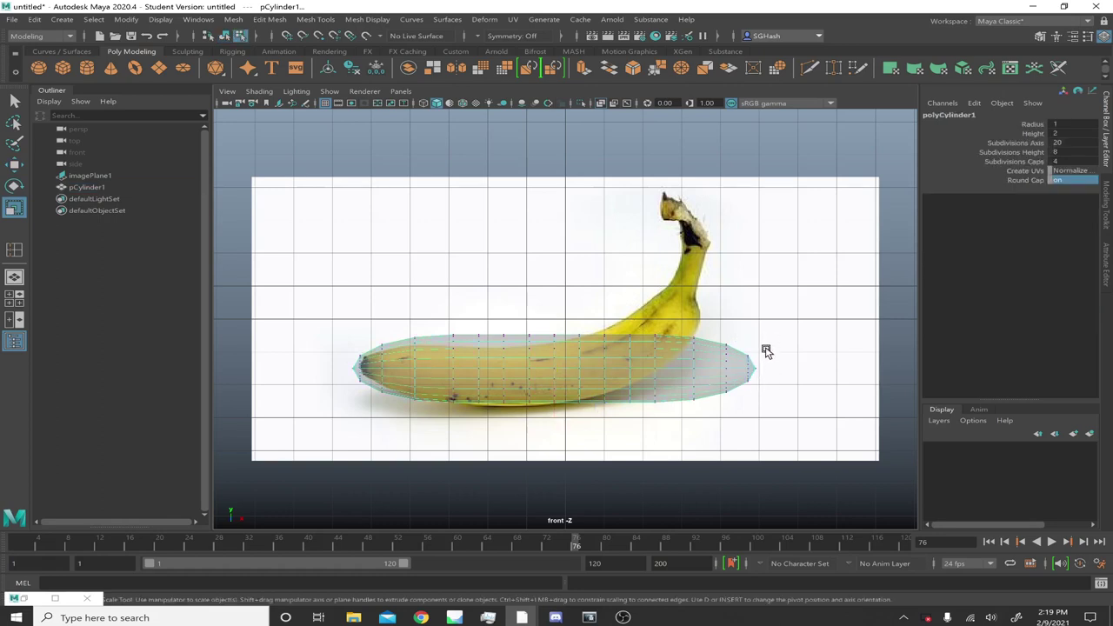
- Raise and tilt pCylinder1's right-end vertex ring up onto the banana stem
left_click_drag(765, 344, 737, 409)
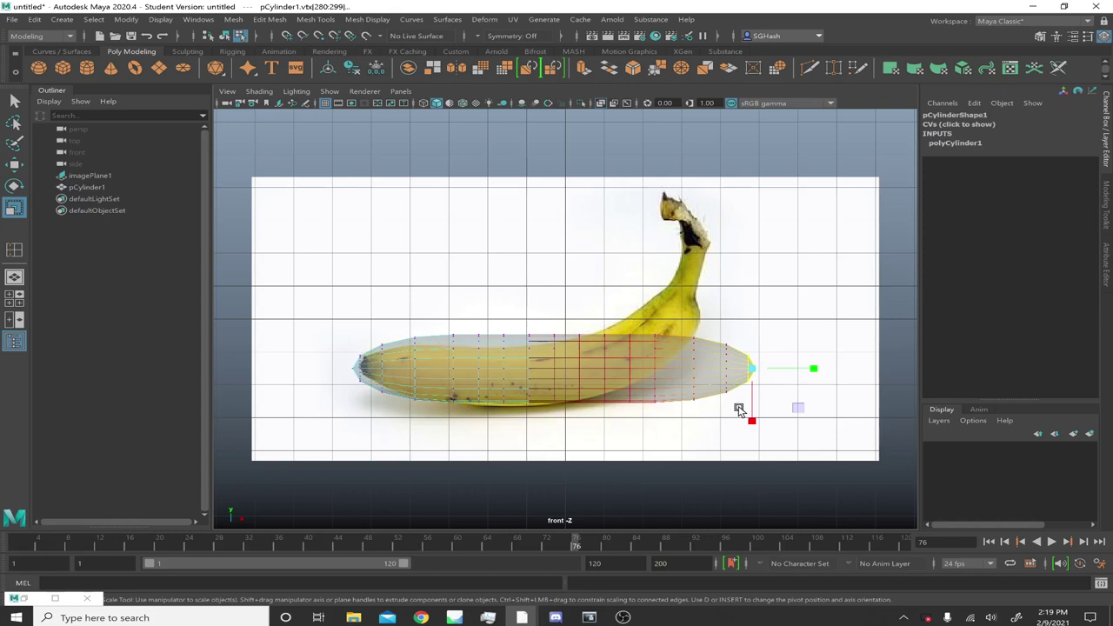
key("w")
left_click_drag(754, 370, 736, 380)
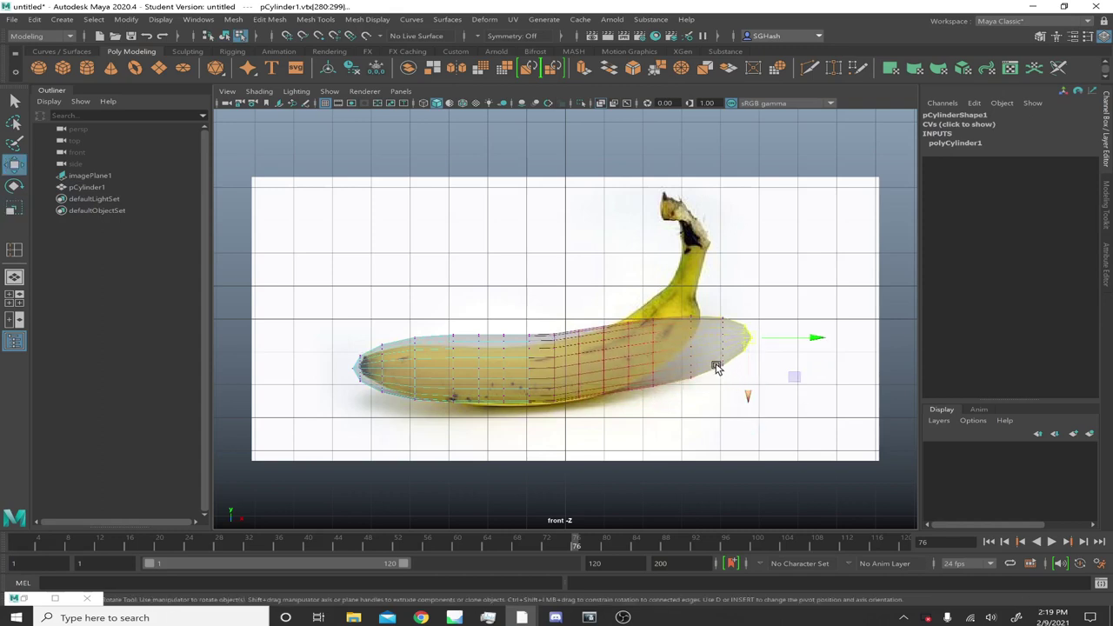
key("e")
left_click_drag(701, 368, 709, 377)
key("w")
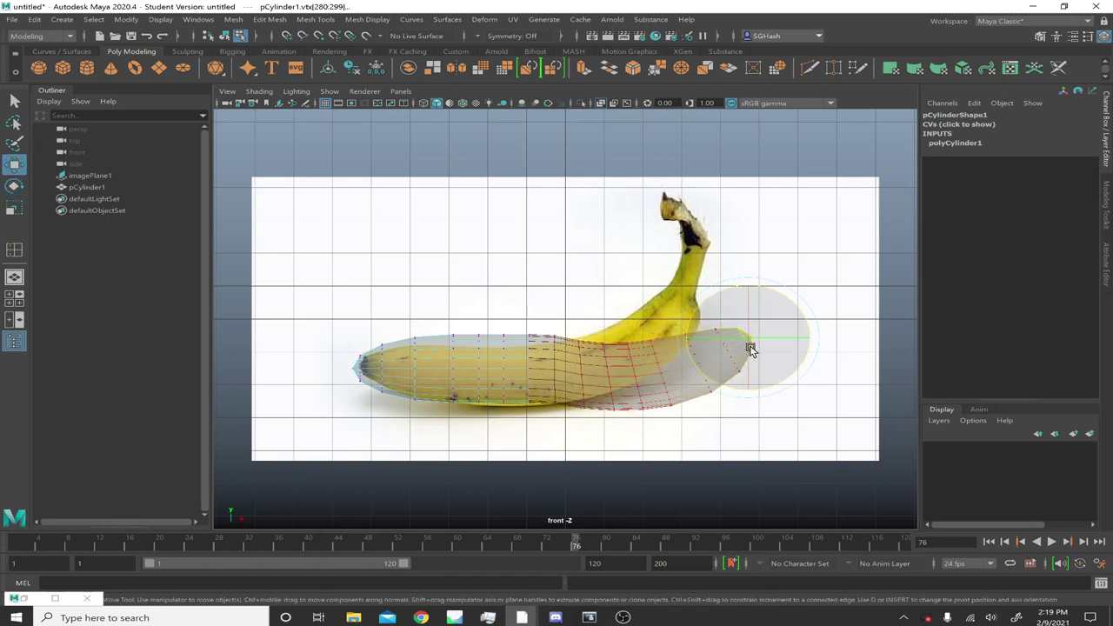
left_click_drag(746, 340, 702, 291)
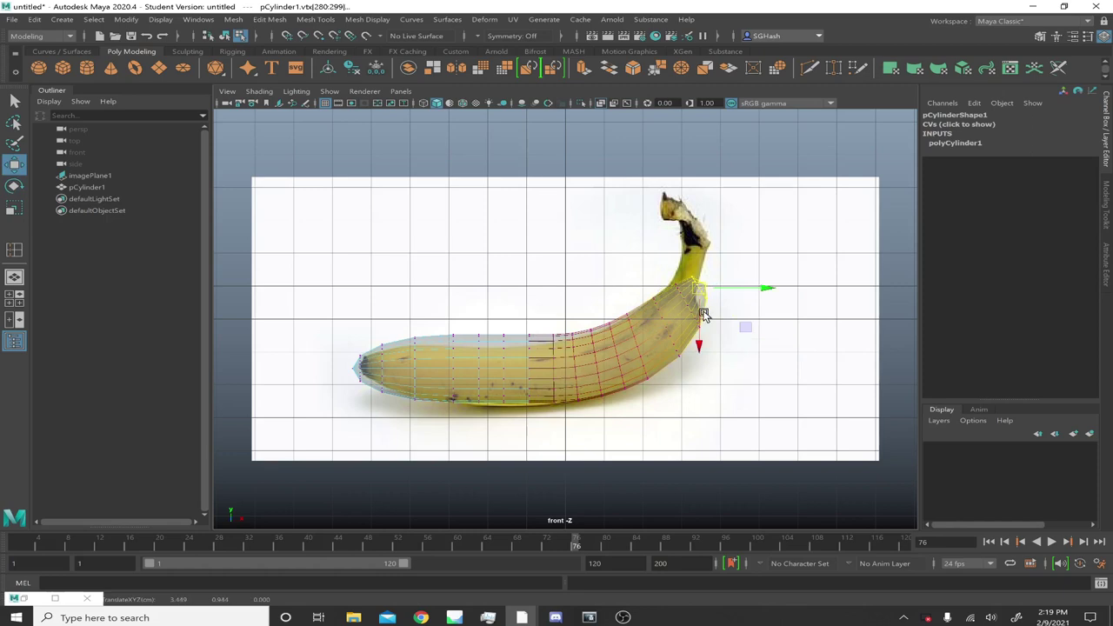